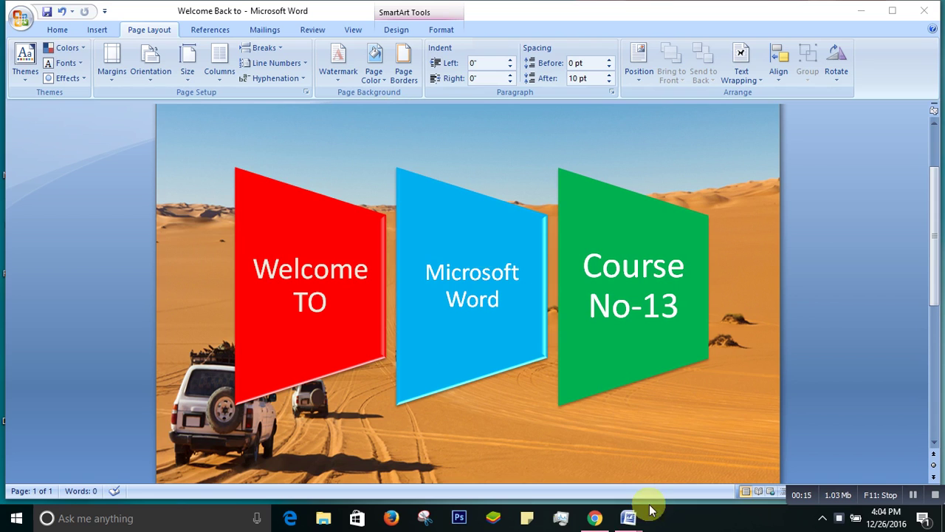
- Bring the FOR Tutorial document forward and apply the diagonal CONFIDENTIAL 1 watermark
{"action": "mouse_move", "coordinate": [633, 516]}
{"action": "left_click", "coordinate": [676, 489]}
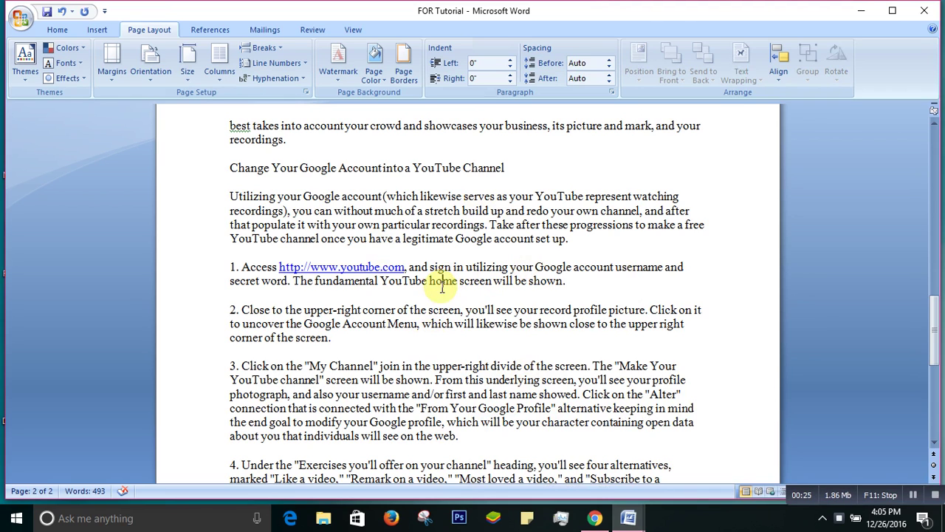
{"action": "left_click", "coordinate": [338, 77]}
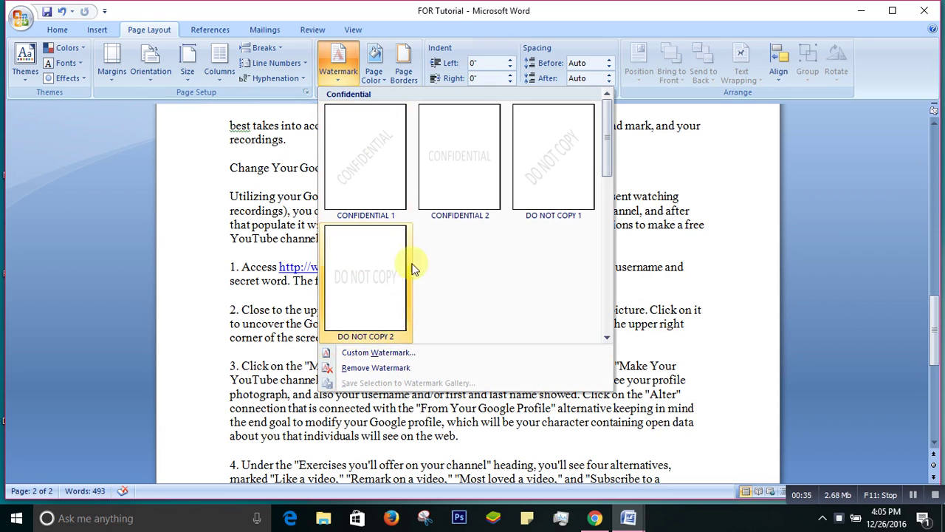
{"action": "left_click", "coordinate": [359, 157]}
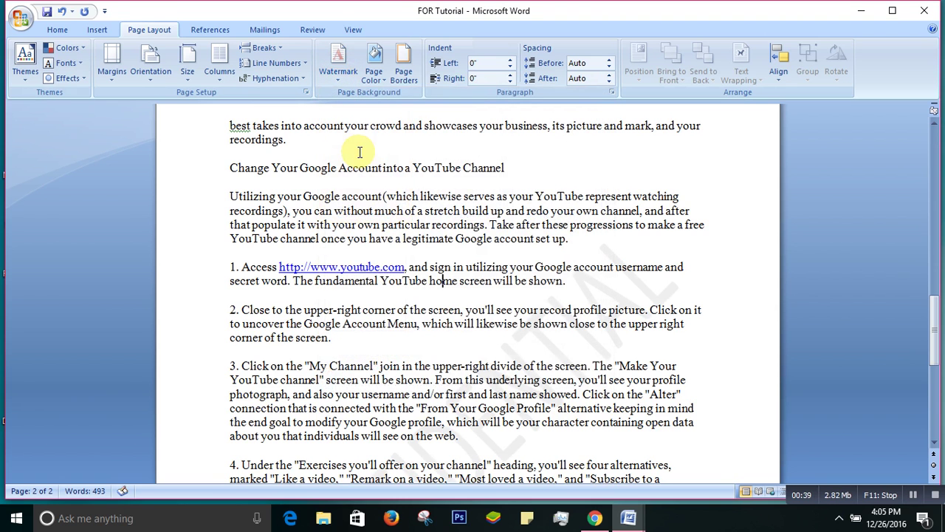
- Replace it with the horizontal DO NOT COPY 2 watermark
{"action": "left_click_drag", "start_coordinate": [931, 310], "coordinate": [932, 355]}
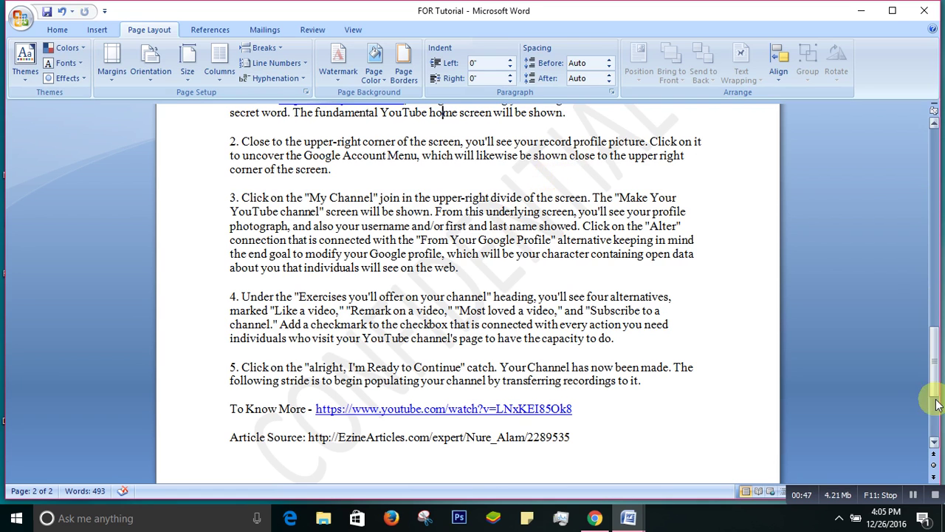
{"action": "left_click_drag", "start_coordinate": [934, 384], "coordinate": [934, 375]}
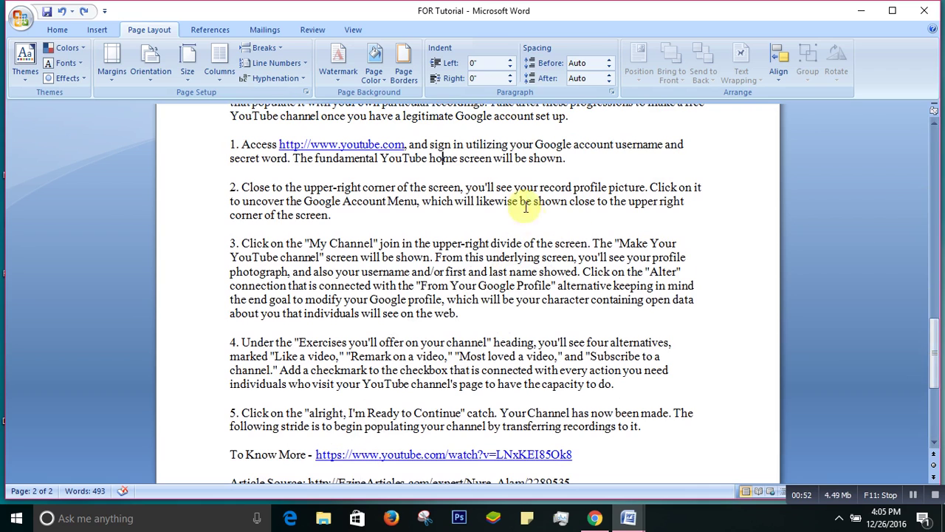
{"action": "left_click", "coordinate": [339, 74]}
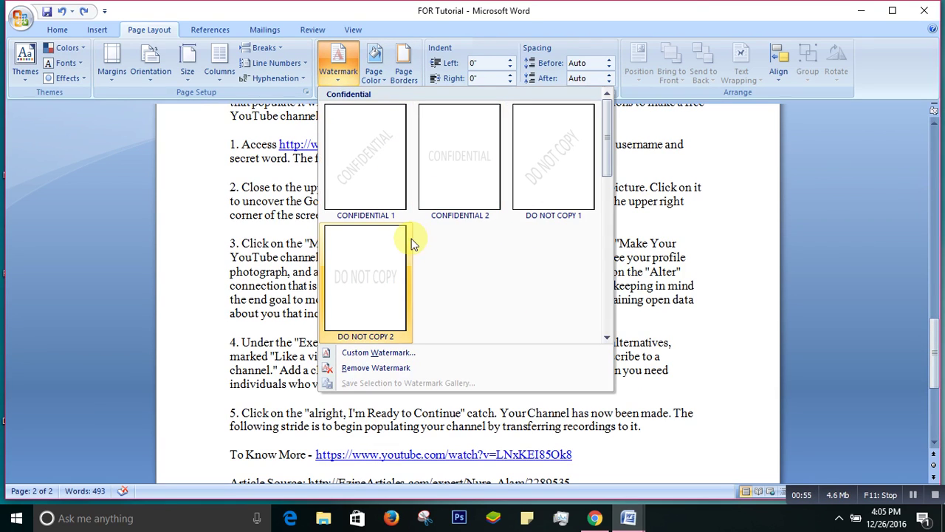
{"action": "left_click", "coordinate": [391, 257]}
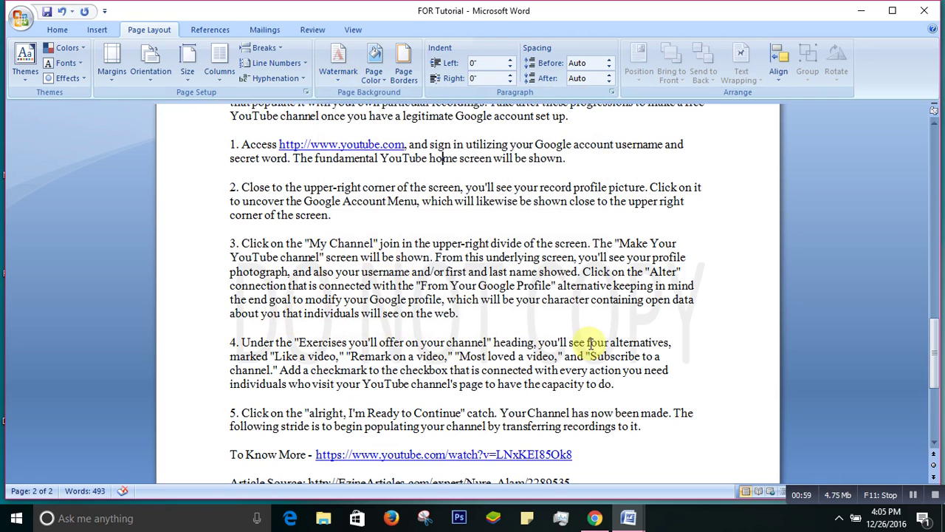
{"action": "left_click", "coordinate": [339, 63]}
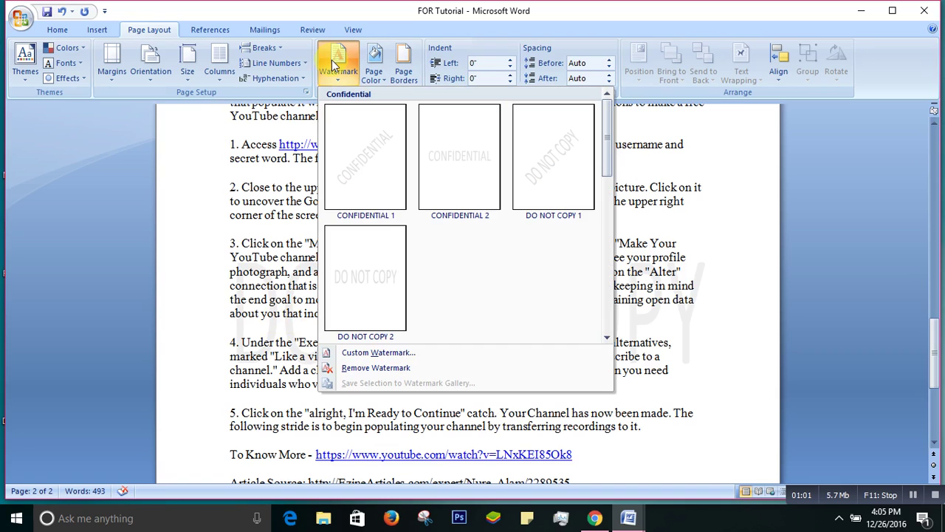
- Create a custom semitransparent, horizontal text watermark reading 'Authority' and apply it
{"action": "left_click", "coordinate": [375, 355]}
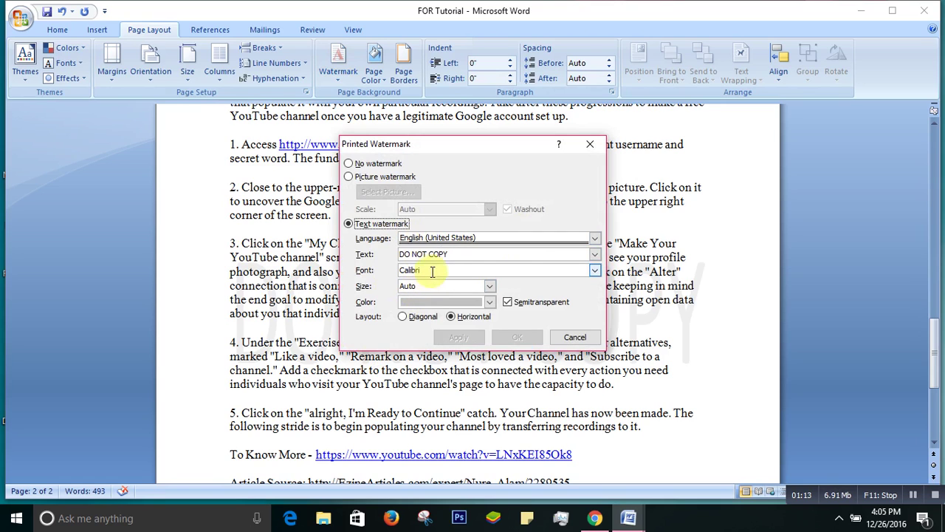
{"action": "left_click", "coordinate": [459, 255]}
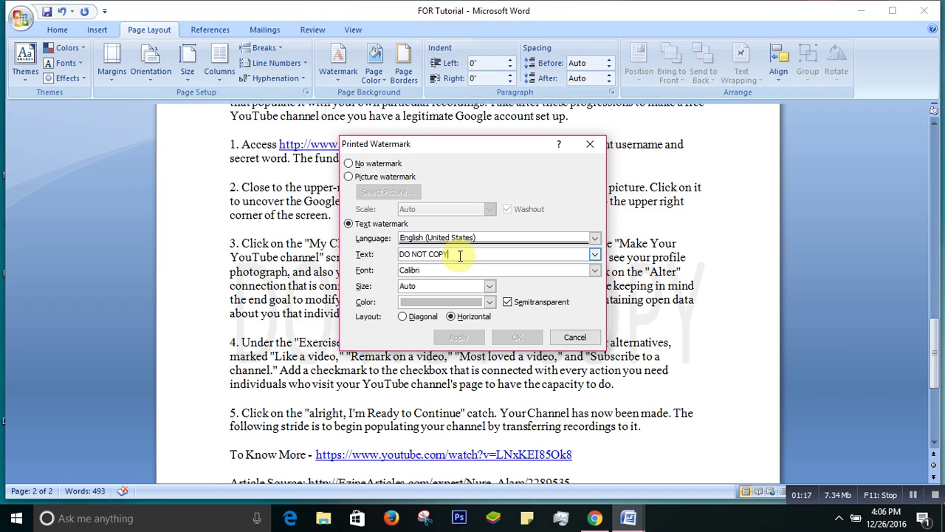
{"action": "key", "text": "BackSpace"}
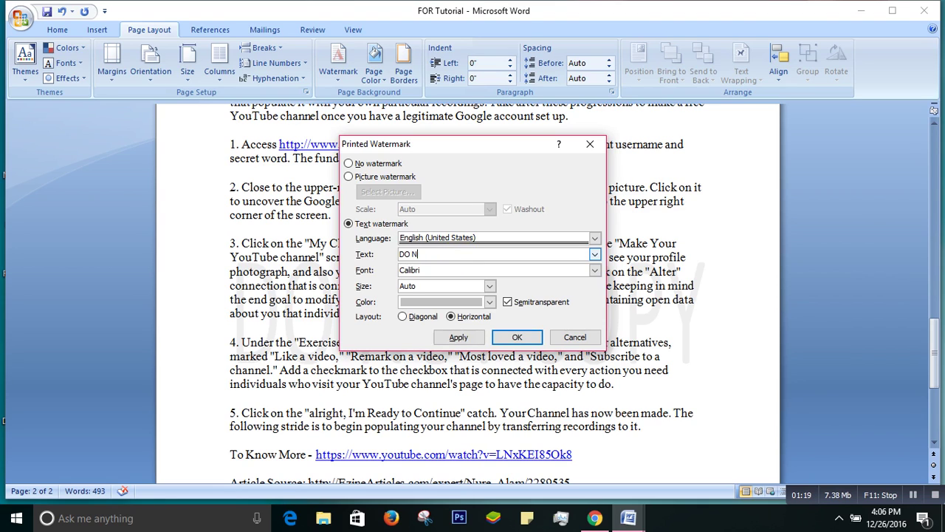
{"action": "key", "text": "BackSpace"}
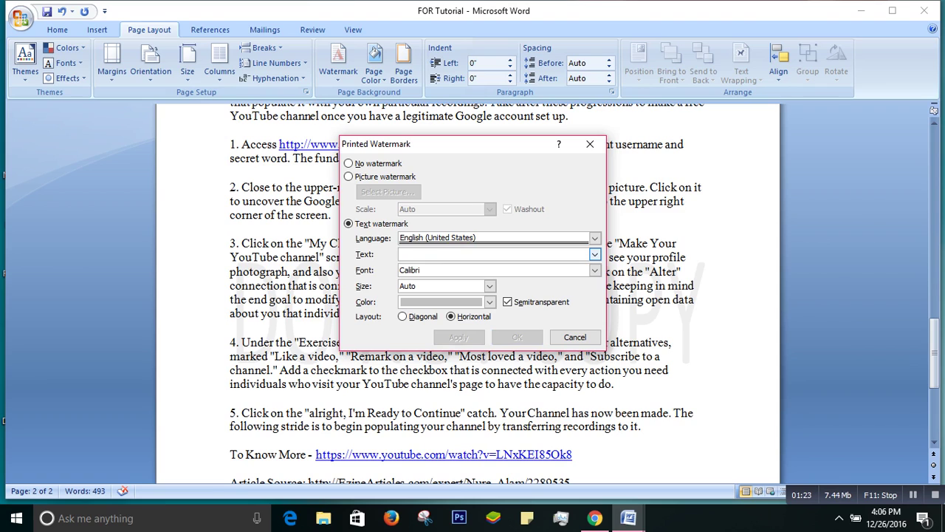
{"action": "type", "text": "Authority"}
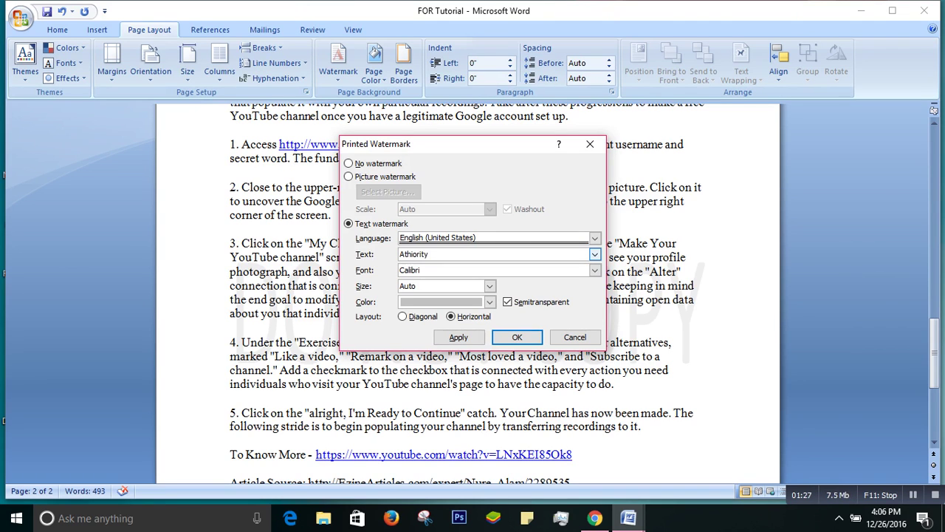
{"action": "left_click", "coordinate": [404, 254]}
{"action": "type", "text": "u"}
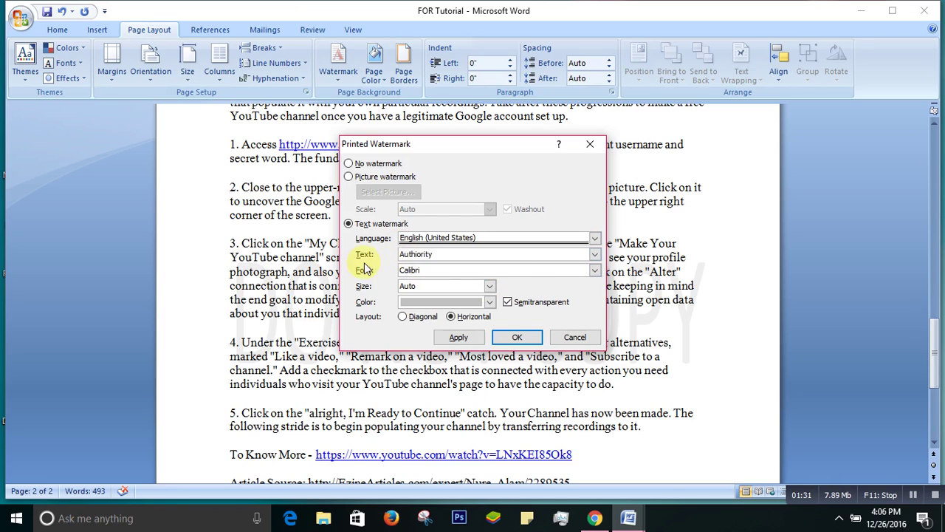
{"action": "left_click", "coordinate": [419, 254]}
{"action": "key", "text": "BackSpace"}
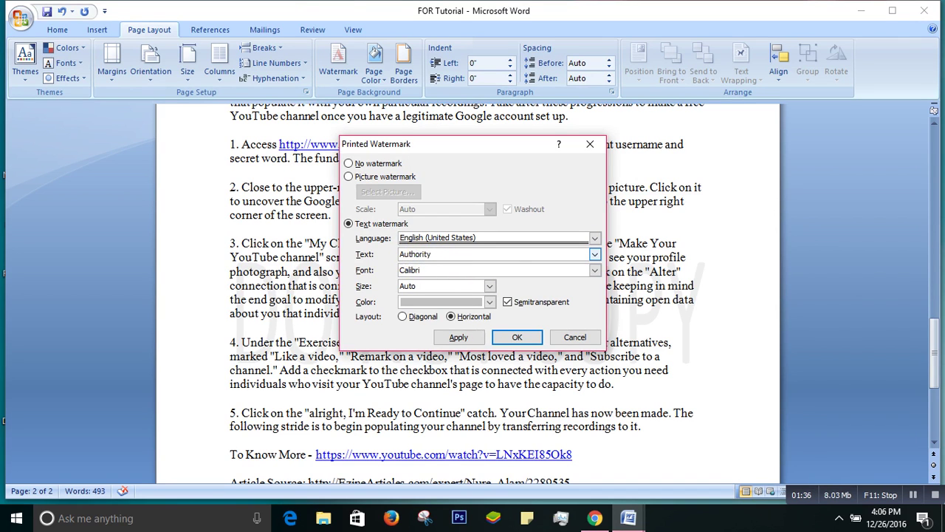
{"action": "left_click", "coordinate": [516, 337]}
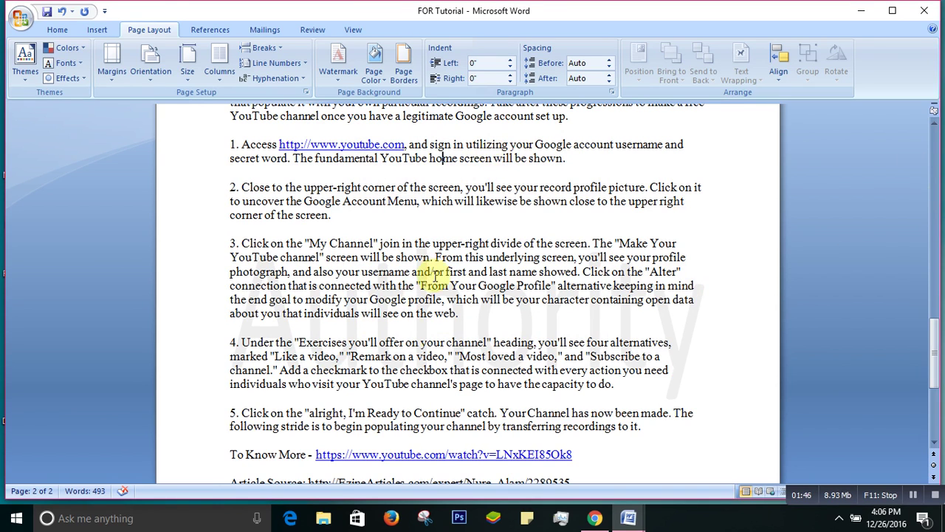
- Give the article page a medium blue background from the theme colours
{"action": "left_click", "coordinate": [566, 319]}
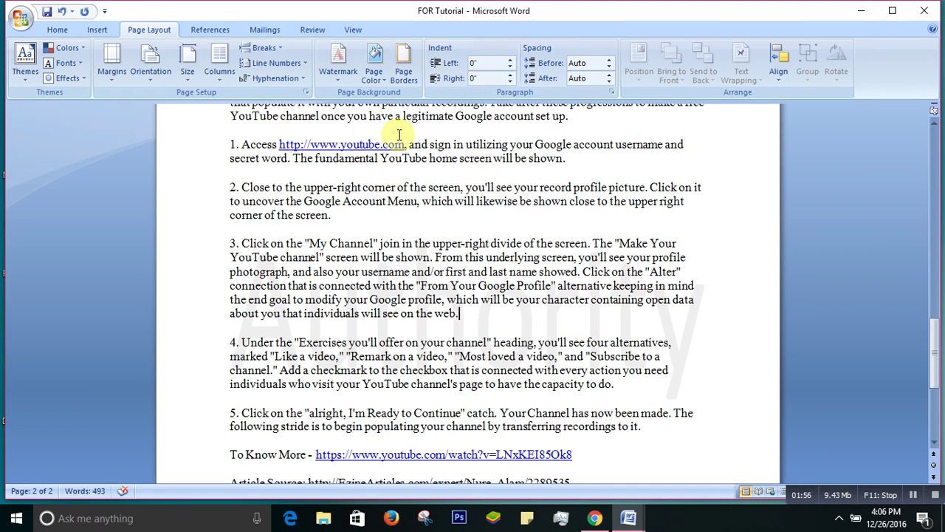
{"action": "left_click", "coordinate": [381, 82]}
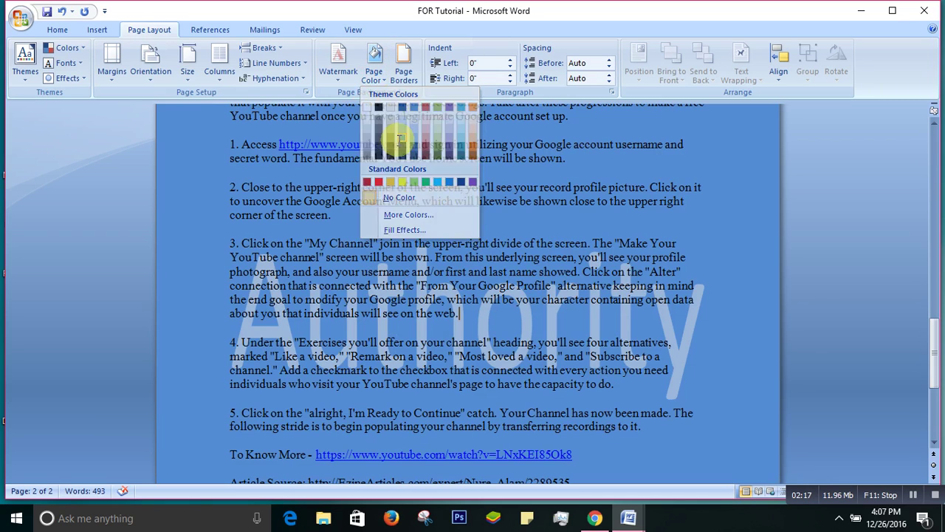
{"action": "left_click", "coordinate": [400, 140]}
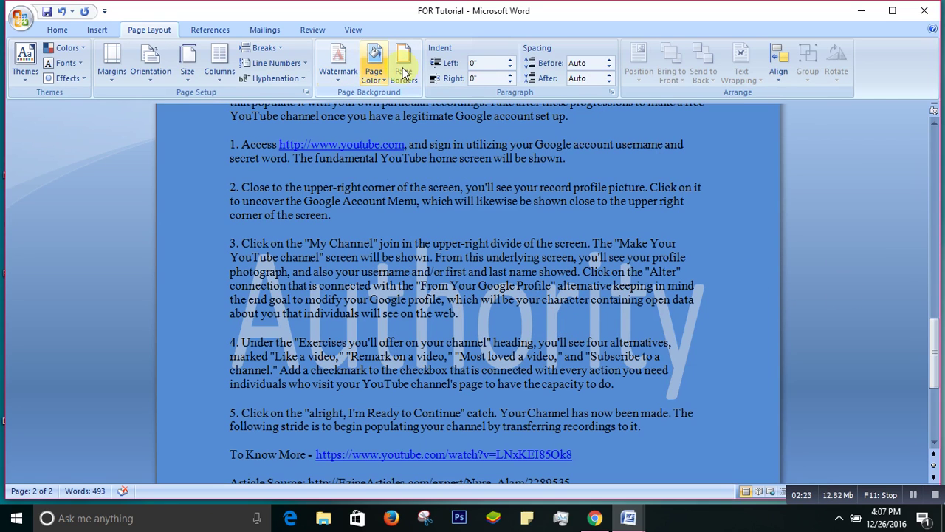
- Add a 3 pt box border around the page using the thickest line style
{"action": "left_click", "coordinate": [378, 66]}
{"action": "left_click", "coordinate": [418, 74]}
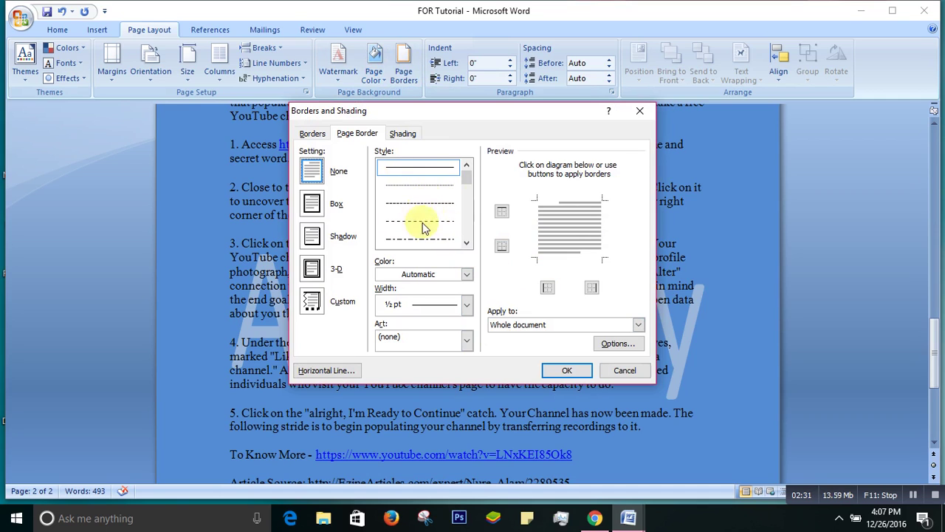
{"action": "left_click_drag", "start_coordinate": [466, 175], "coordinate": [472, 198]}
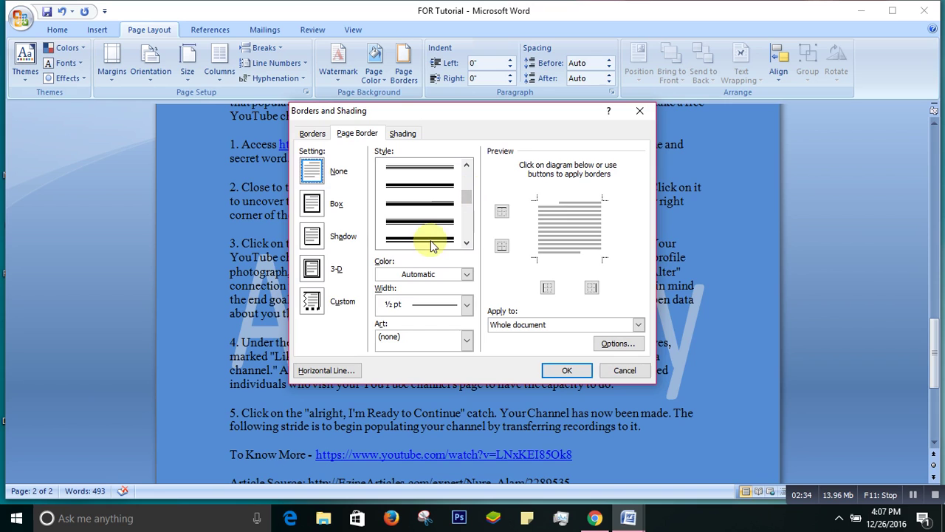
{"action": "left_click", "coordinate": [419, 238]}
{"action": "left_click", "coordinate": [312, 206]}
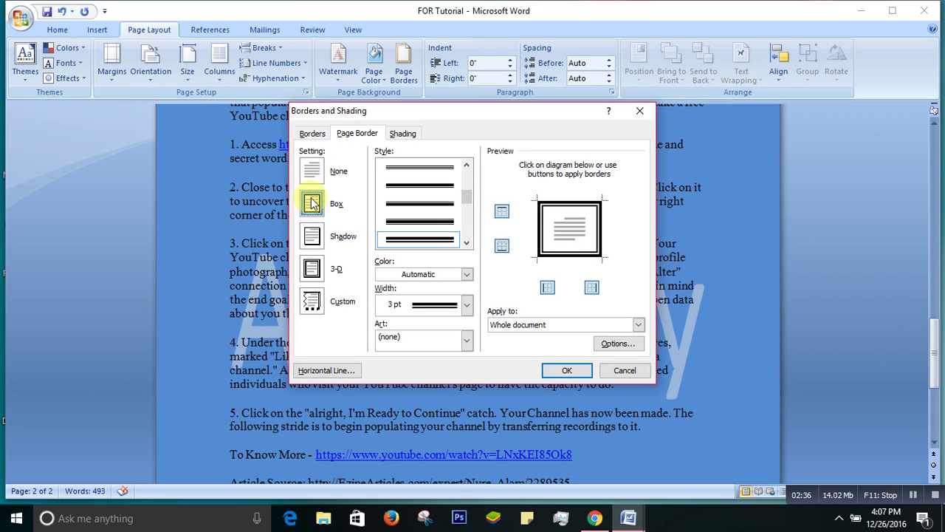
{"action": "left_click", "coordinate": [570, 371]}
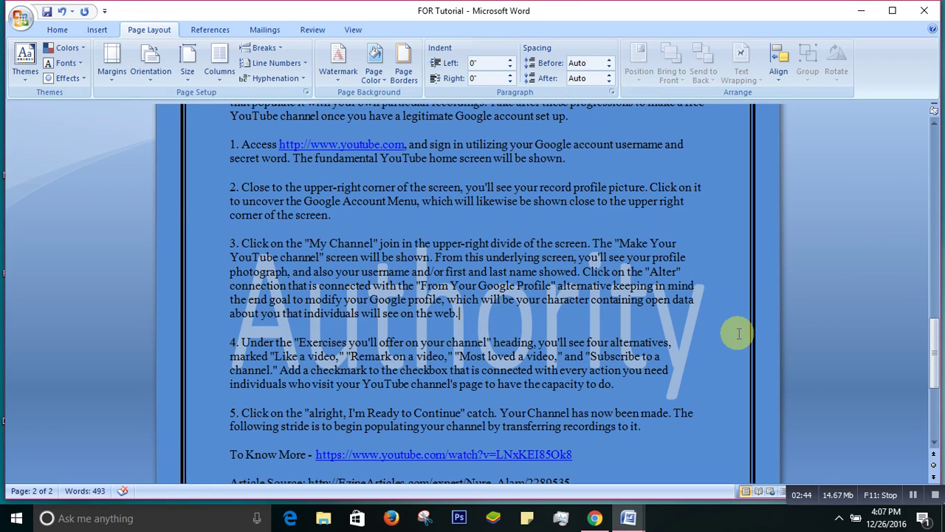
- Remove the page border from the whole document with Setting: None
{"action": "left_click", "coordinate": [412, 57]}
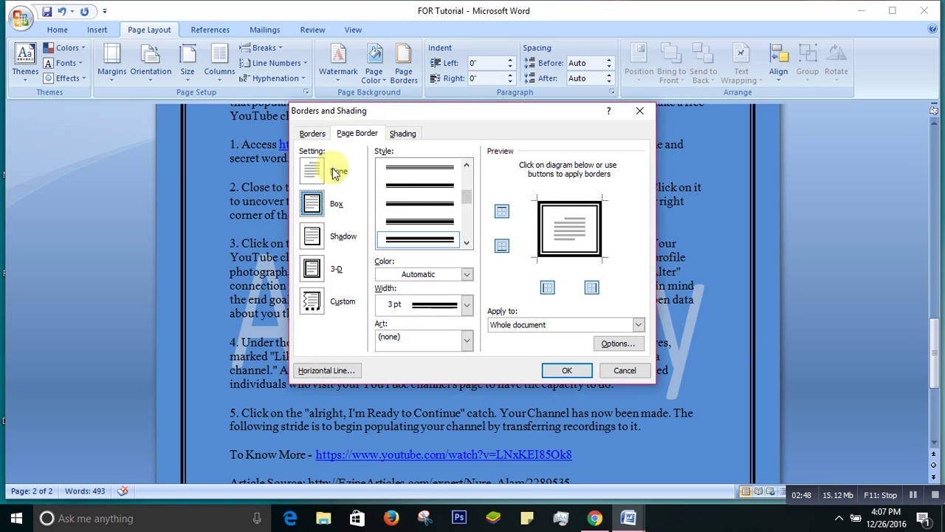
{"action": "left_click", "coordinate": [333, 172]}
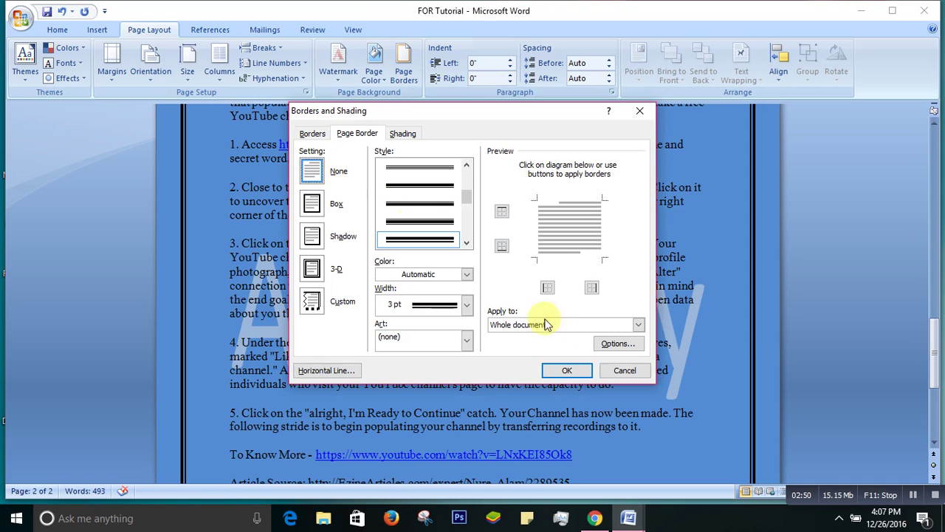
{"action": "left_click", "coordinate": [578, 376]}
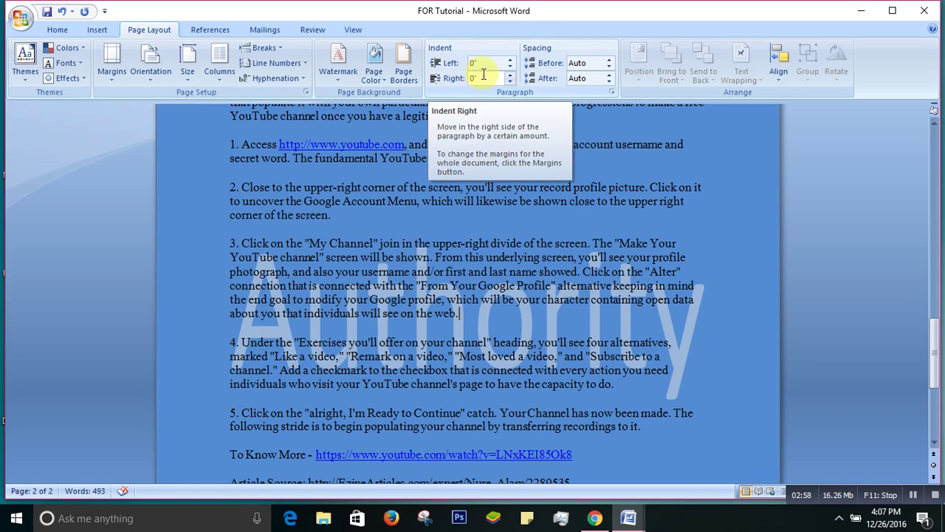
{"action": "left_click", "coordinate": [509, 66]}
{"action": "left_click", "coordinate": [510, 67]}
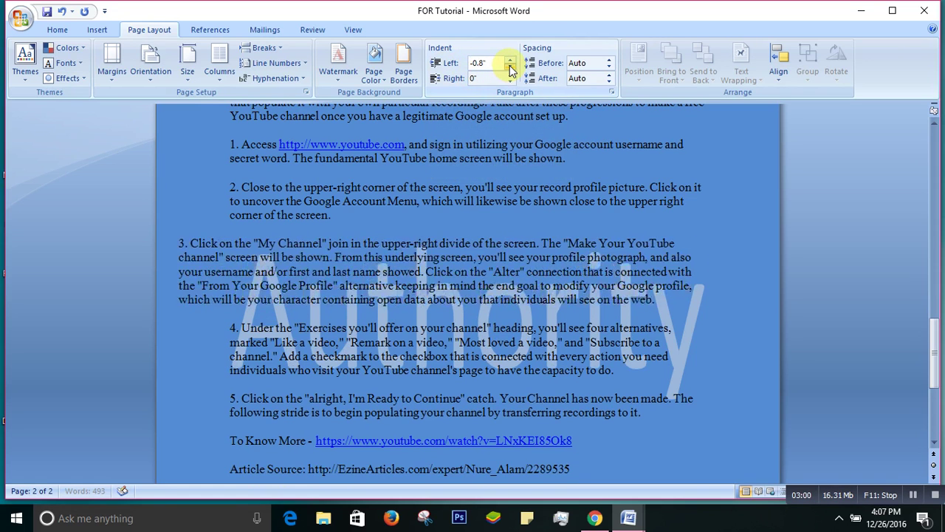
{"action": "left_click", "coordinate": [509, 67]}
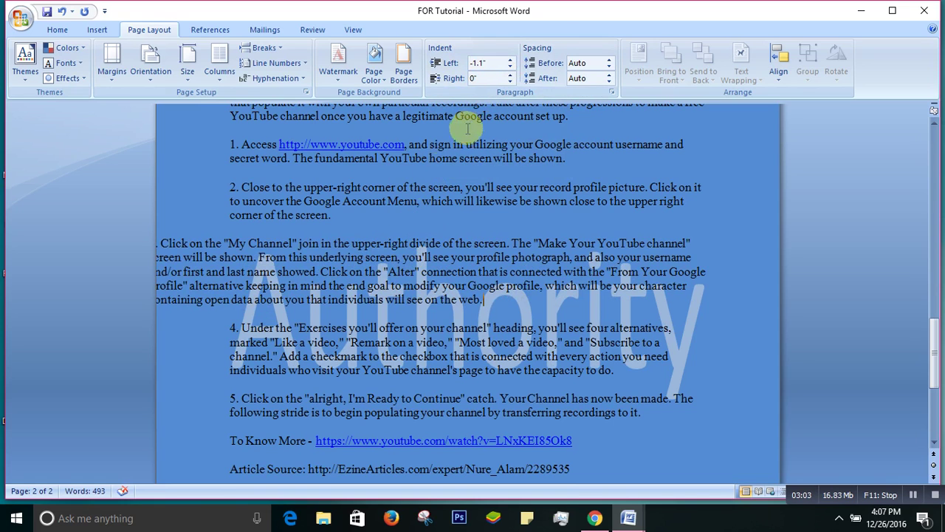
{"action": "left_click", "coordinate": [510, 75]}
{"action": "left_click", "coordinate": [509, 63]}
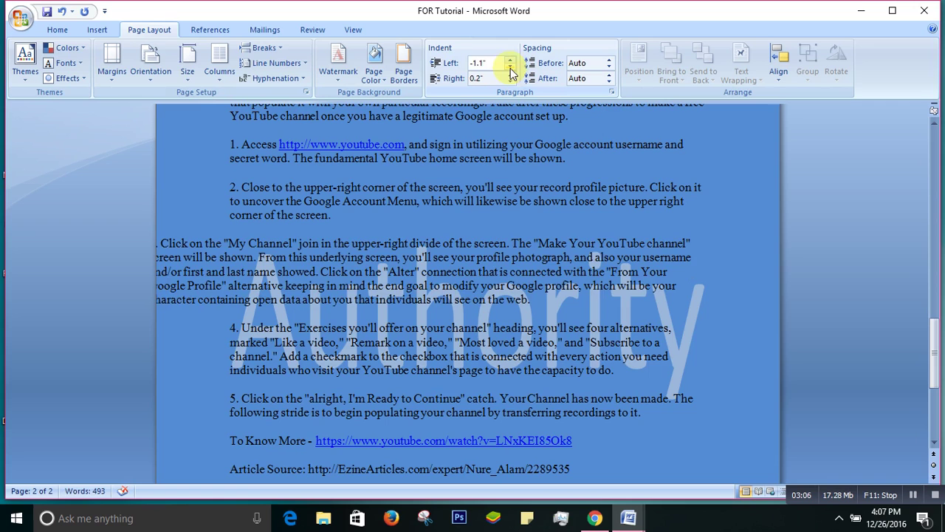
{"action": "left_click", "coordinate": [510, 62]}
{"action": "left_click", "coordinate": [509, 62]}
{"action": "left_click", "coordinate": [509, 63]}
{"action": "left_click", "coordinate": [510, 63]}
{"action": "left_click", "coordinate": [509, 63]}
{"action": "left_click", "coordinate": [510, 63]}
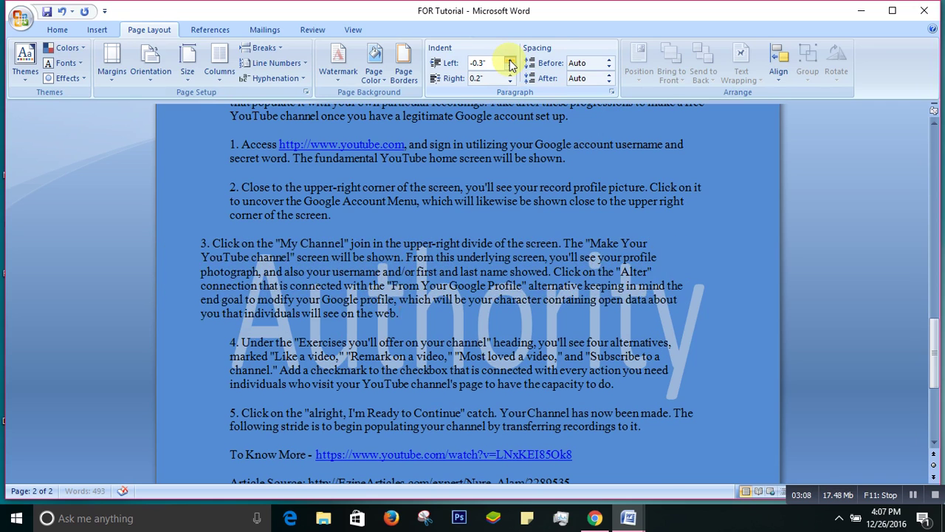
{"action": "left_click", "coordinate": [509, 63]}
{"action": "left_click", "coordinate": [510, 62]}
{"action": "left_click", "coordinate": [509, 63]}
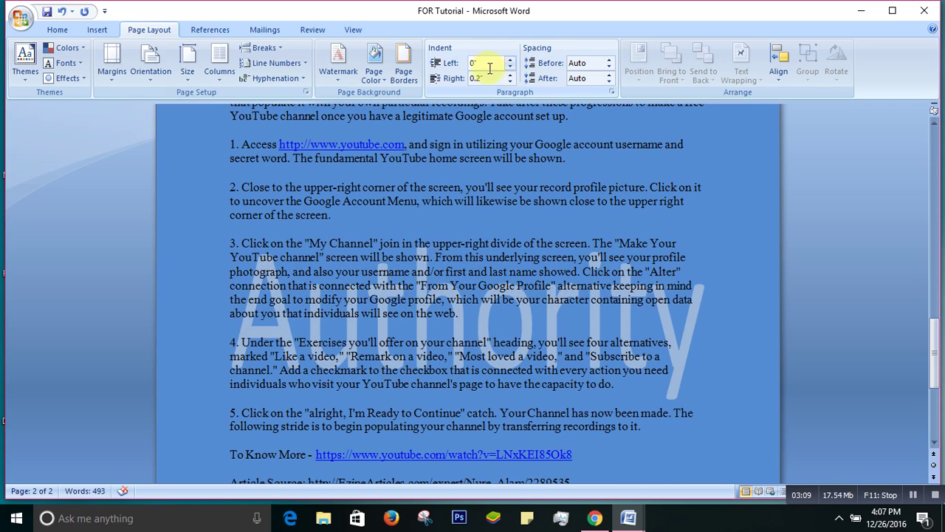
{"action": "left_click", "coordinate": [511, 81]}
{"action": "left_click", "coordinate": [510, 76]}
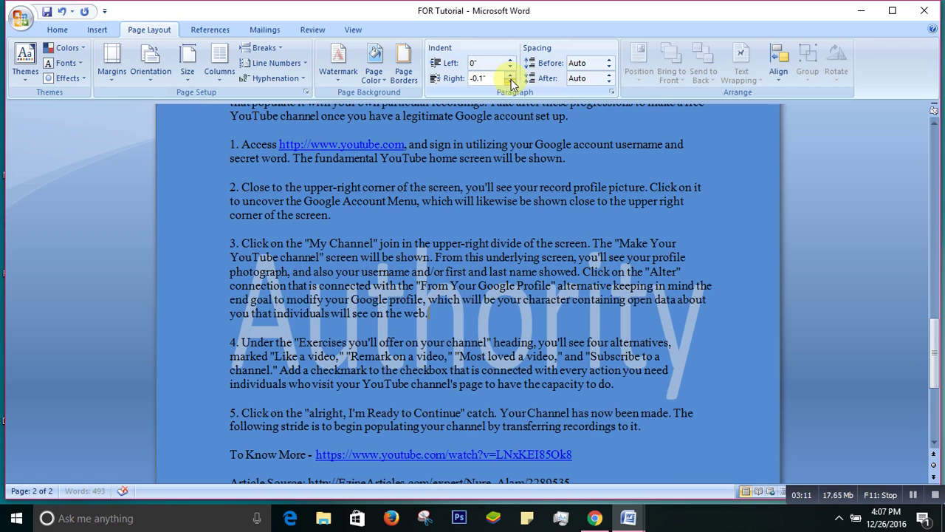
{"action": "left_click", "coordinate": [510, 76]}
{"action": "left_click", "coordinate": [511, 75]}
{"action": "left_click", "coordinate": [511, 75]}
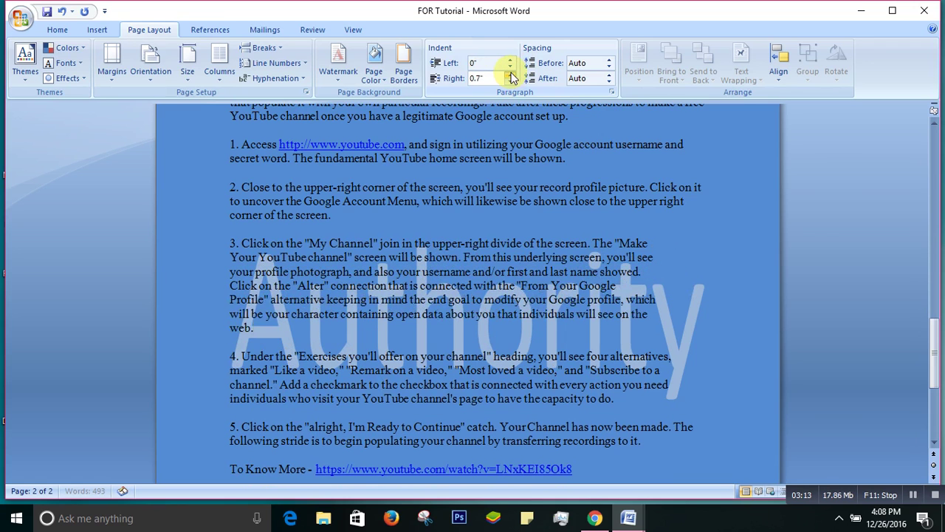
{"action": "left_click", "coordinate": [509, 78]}
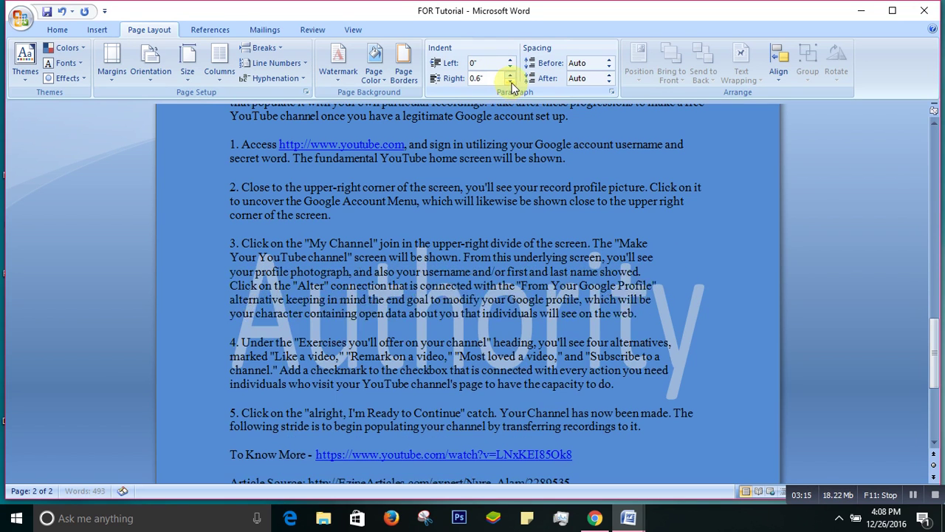
{"action": "left_click", "coordinate": [509, 80]}
{"action": "left_click", "coordinate": [510, 80]}
{"action": "left_click", "coordinate": [510, 80]}
{"action": "left_click", "coordinate": [510, 79]}
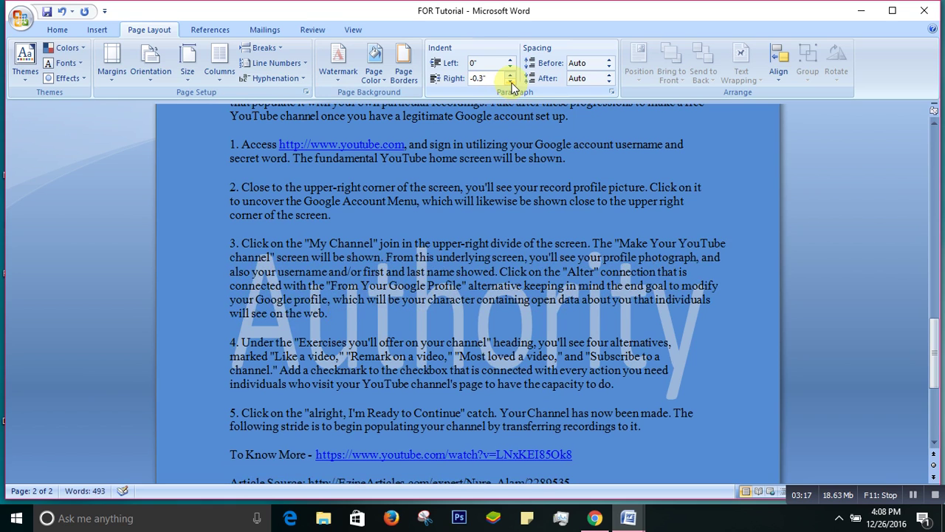
{"action": "left_click", "coordinate": [510, 75]}
{"action": "left_click", "coordinate": [511, 75]}
{"action": "left_click", "coordinate": [511, 75]}
{"action": "left_click", "coordinate": [510, 75]}
{"action": "left_click", "coordinate": [510, 74]}
{"action": "left_click", "coordinate": [510, 74]}
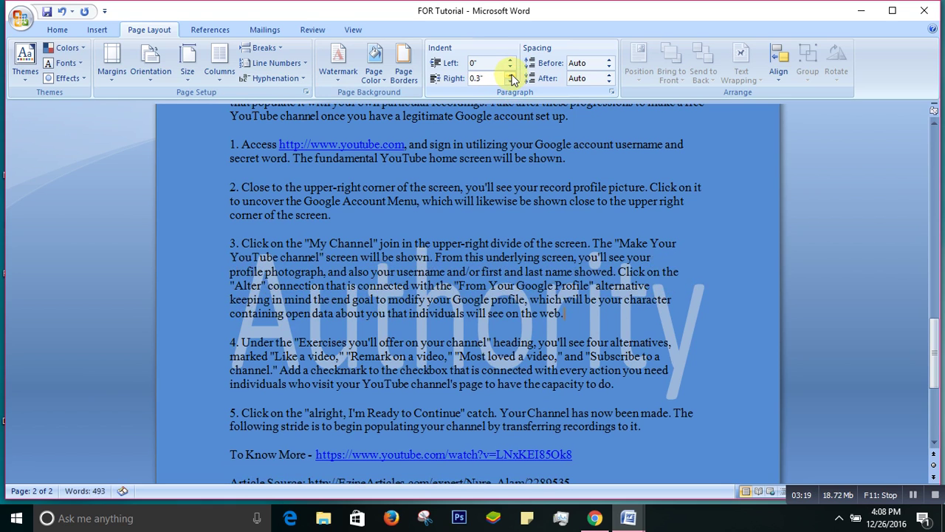
{"action": "left_click", "coordinate": [509, 80]}
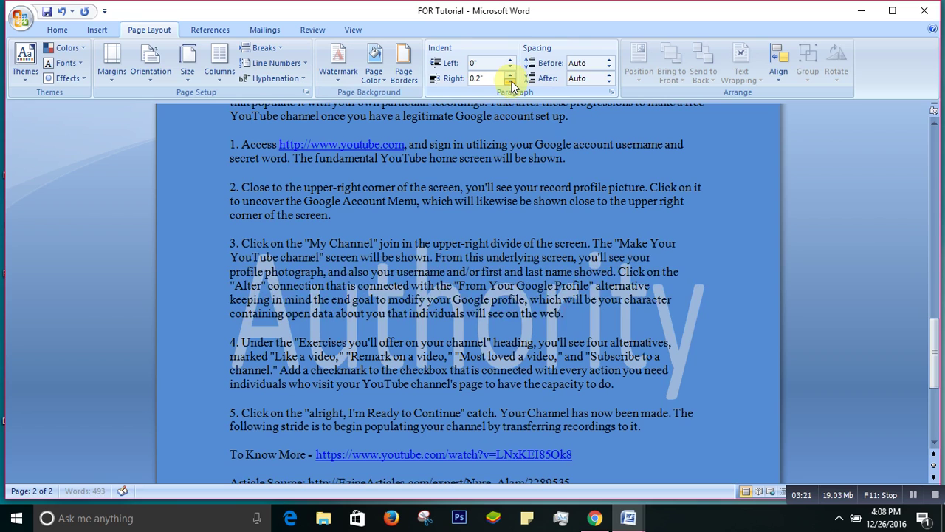
{"action": "left_click", "coordinate": [510, 80]}
{"action": "left_click", "coordinate": [509, 80]}
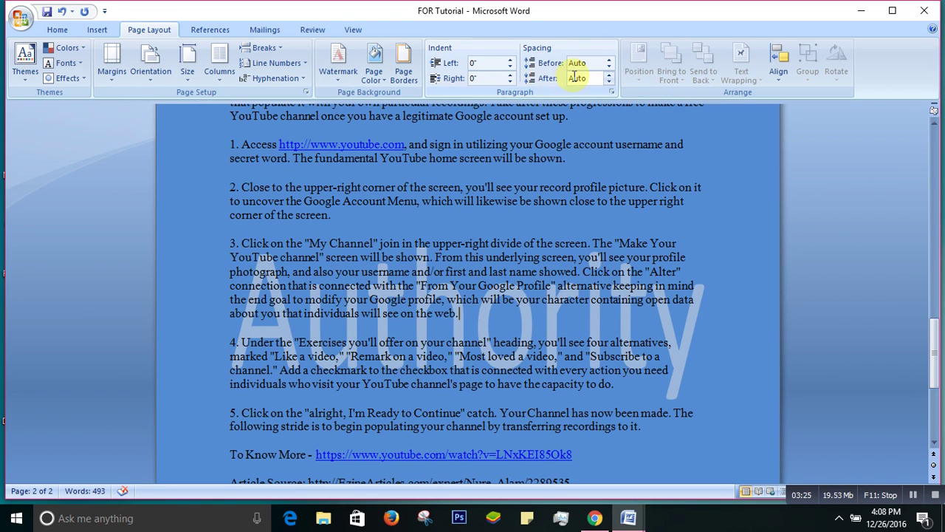
{"action": "left_click", "coordinate": [609, 64]}
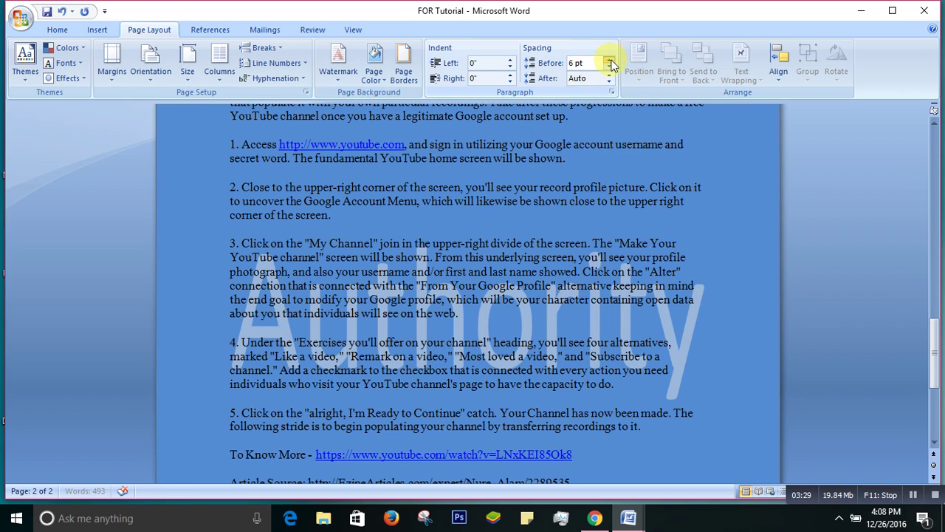
{"action": "left_click", "coordinate": [610, 62]}
{"action": "left_click", "coordinate": [610, 62]}
{"action": "left_click", "coordinate": [610, 62]}
{"action": "left_click", "coordinate": [610, 62]}
{"action": "left_click", "coordinate": [610, 62]}
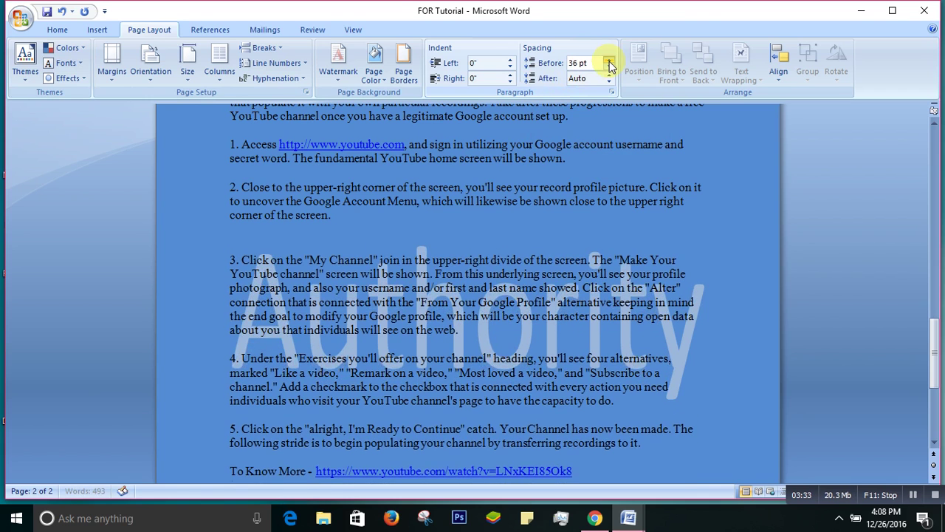
{"action": "left_click", "coordinate": [610, 62]}
{"action": "left_click", "coordinate": [610, 62]}
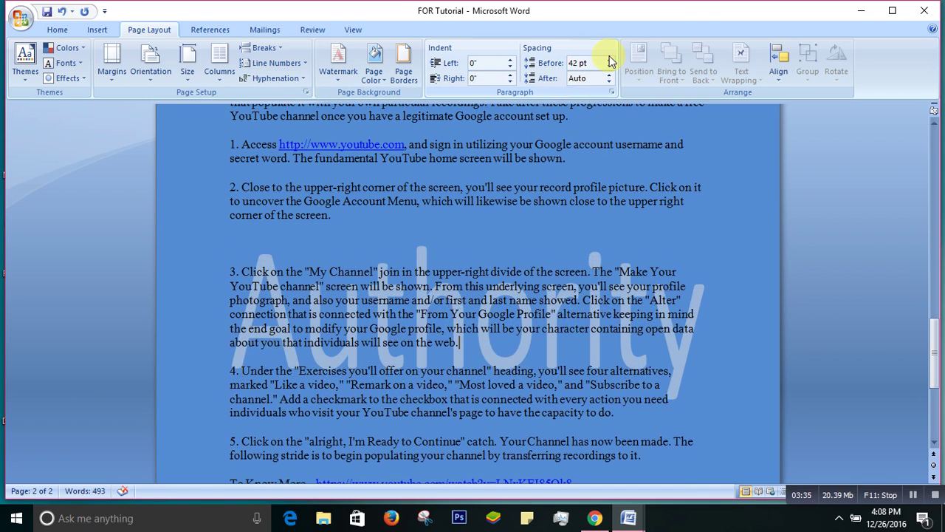
{"action": "left_click", "coordinate": [610, 62]}
{"action": "left_click", "coordinate": [610, 62]}
{"action": "left_click", "coordinate": [610, 62]}
{"action": "left_click", "coordinate": [610, 62]}
{"action": "left_click", "coordinate": [609, 62]}
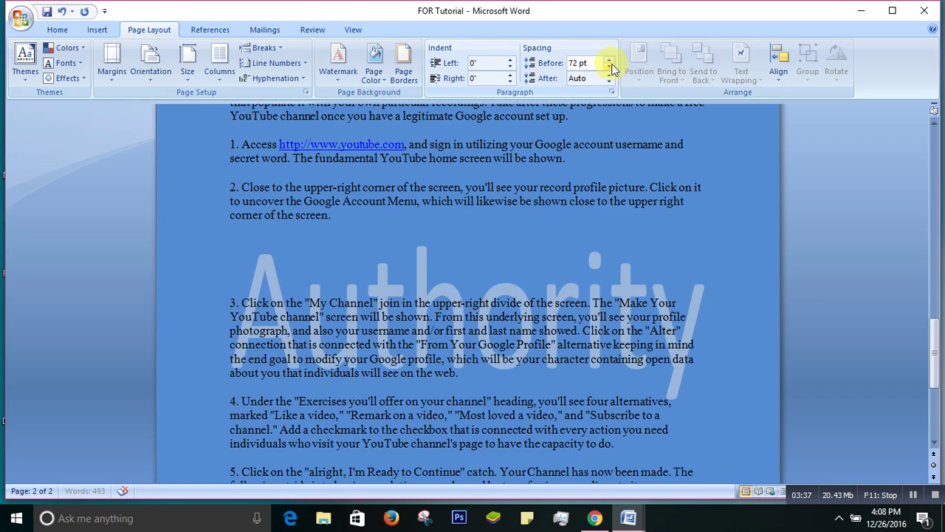
{"action": "left_click", "coordinate": [610, 69]}
{"action": "left_click", "coordinate": [610, 70]}
{"action": "left_click", "coordinate": [610, 70]}
{"action": "left_click", "coordinate": [610, 70]}
{"action": "left_click", "coordinate": [610, 69]}
{"action": "left_click", "coordinate": [610, 69]}
{"action": "left_click", "coordinate": [610, 69]}
{"action": "left_click", "coordinate": [610, 70]}
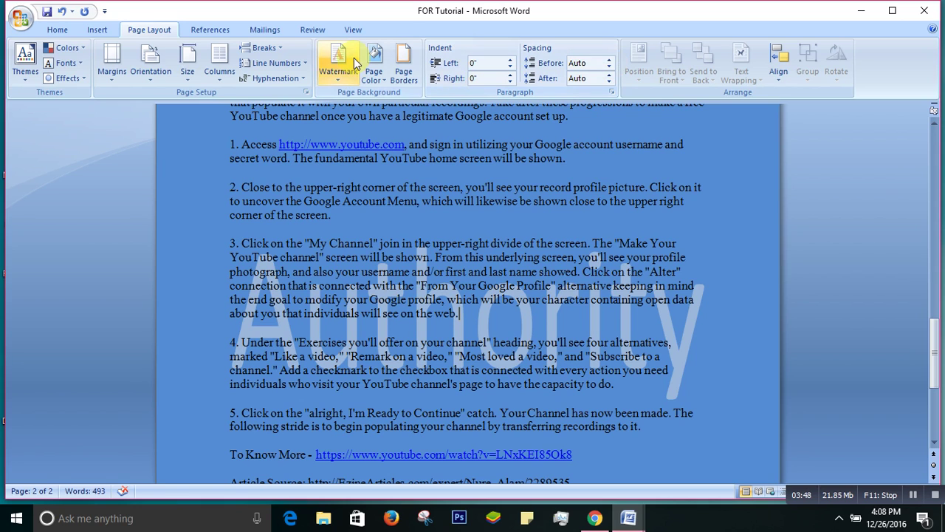
- Switch the ribbon to the References tab for footnote and citation tools
{"action": "left_click", "coordinate": [209, 31]}
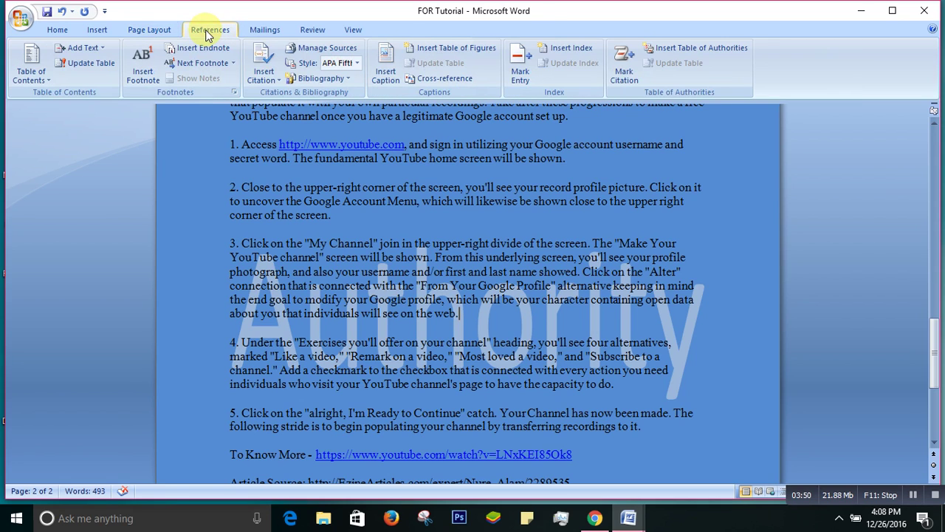